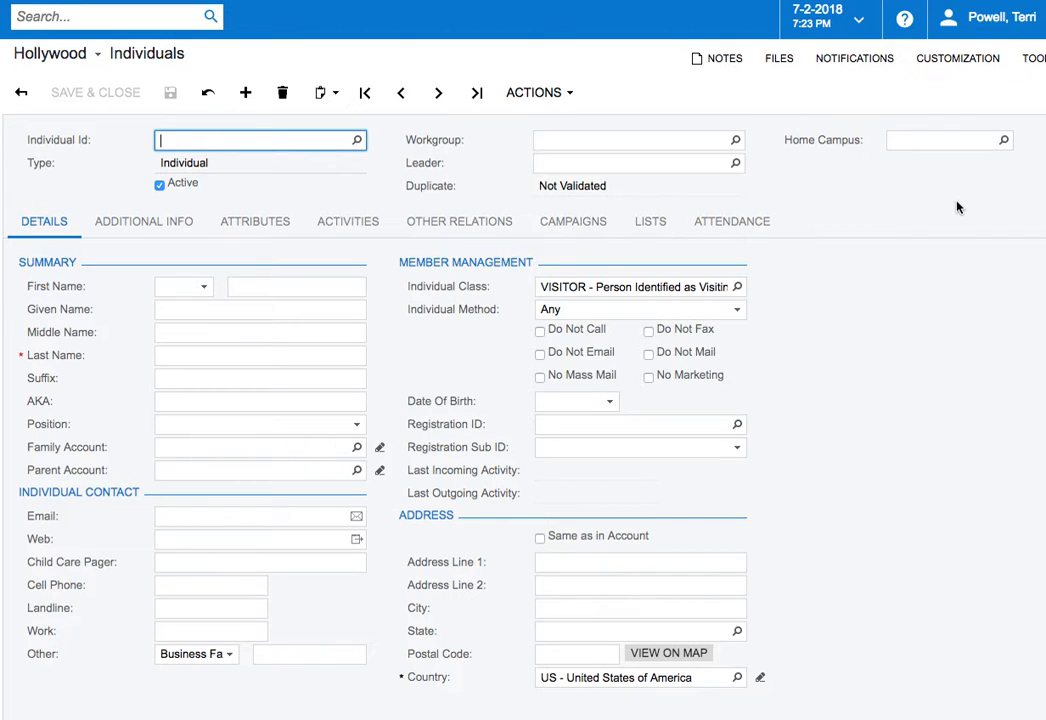
Set the new individual's home campus to WELLINGTON and choose the title Mr
{"action": "left_click", "coordinate": [1004, 142]}
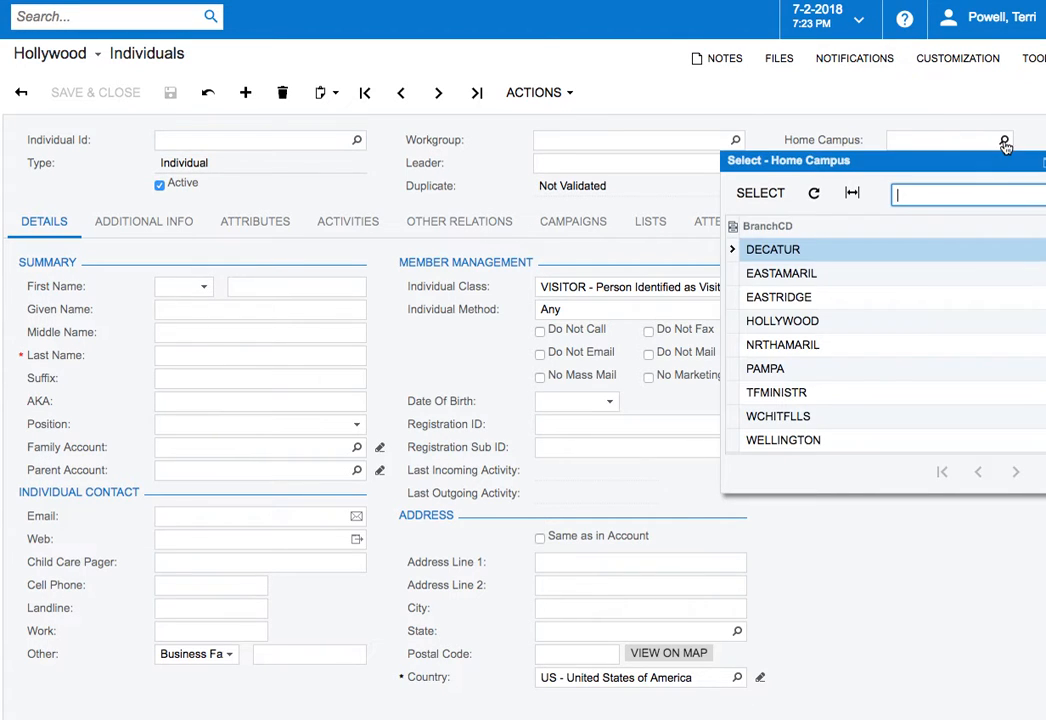
{"action": "double_click", "coordinate": [801, 440]}
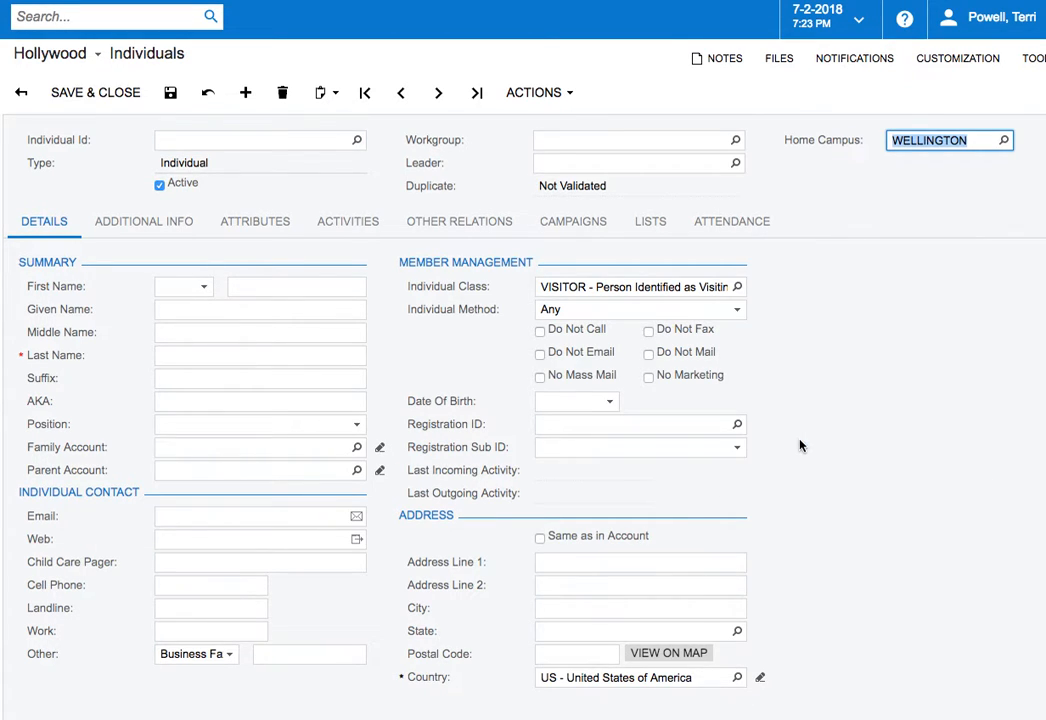
{"action": "left_click", "coordinate": [204, 289]}
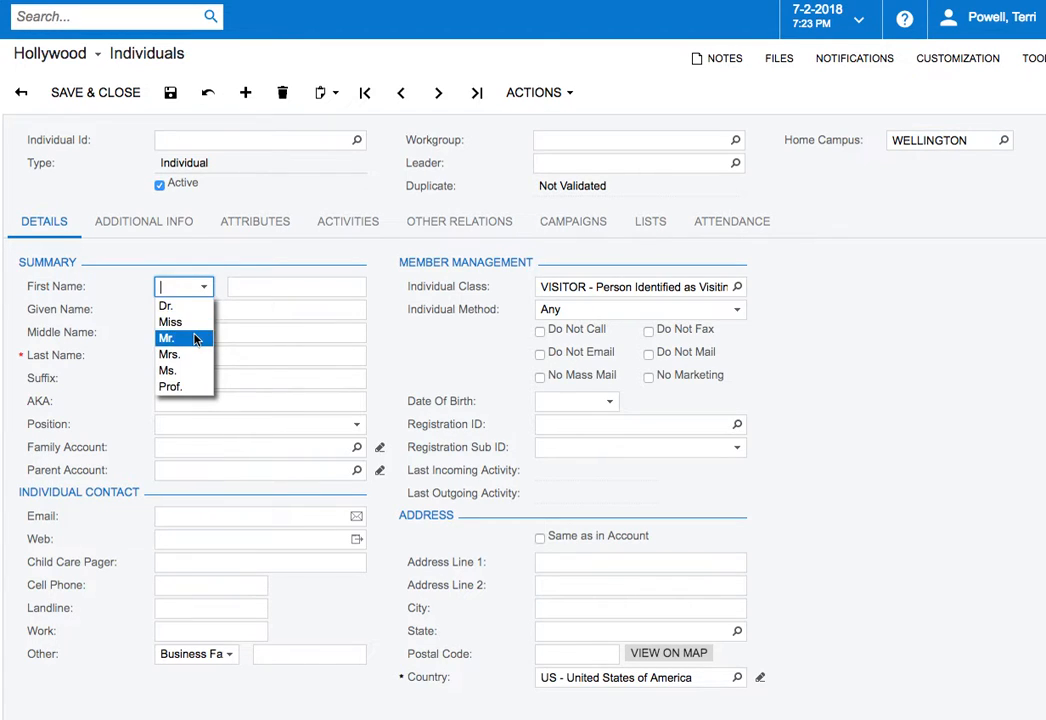
{"action": "left_click", "coordinate": [195, 339]}
Enter the individual's first, given, middle and last names, and set the position to Head of Household
{"action": "left_click", "coordinate": [267, 287]}
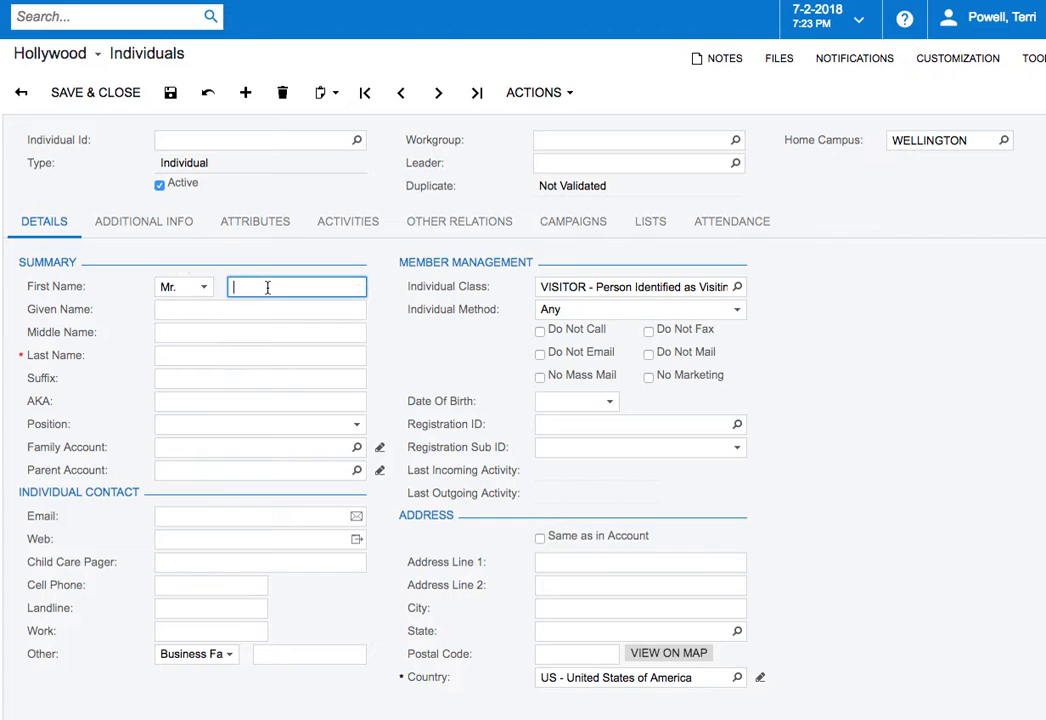
{"action": "type", "text": "Jim Bob"}
{"action": "left_click", "coordinate": [204, 309]}
{"action": "type", "text": "James"}
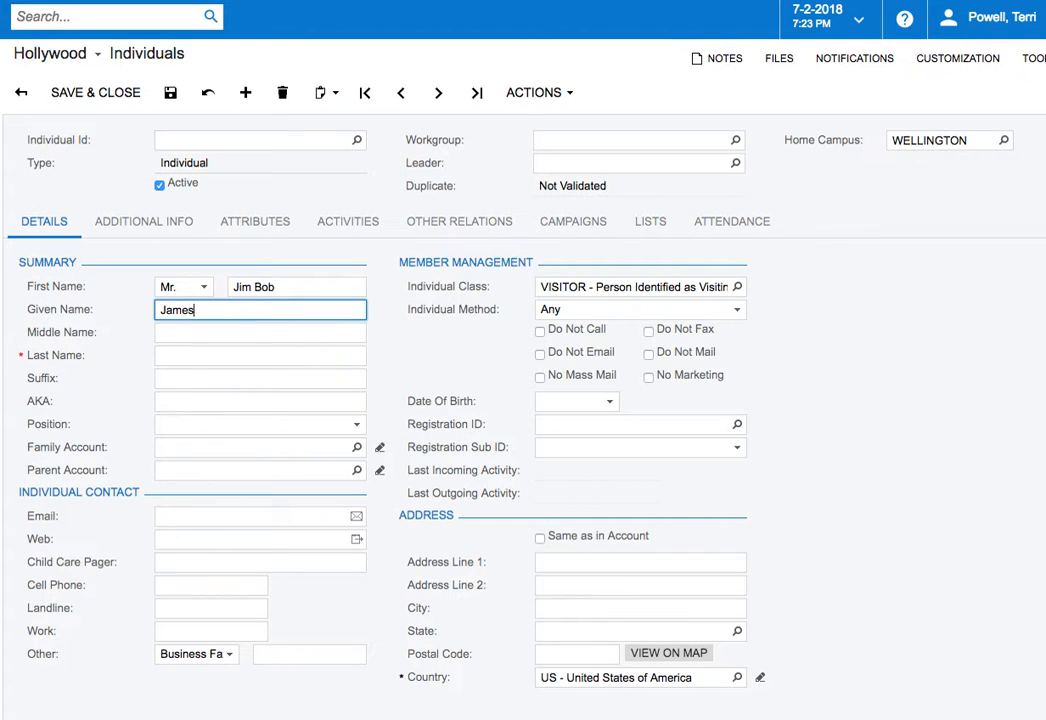
{"action": "left_click", "coordinate": [201, 332]}
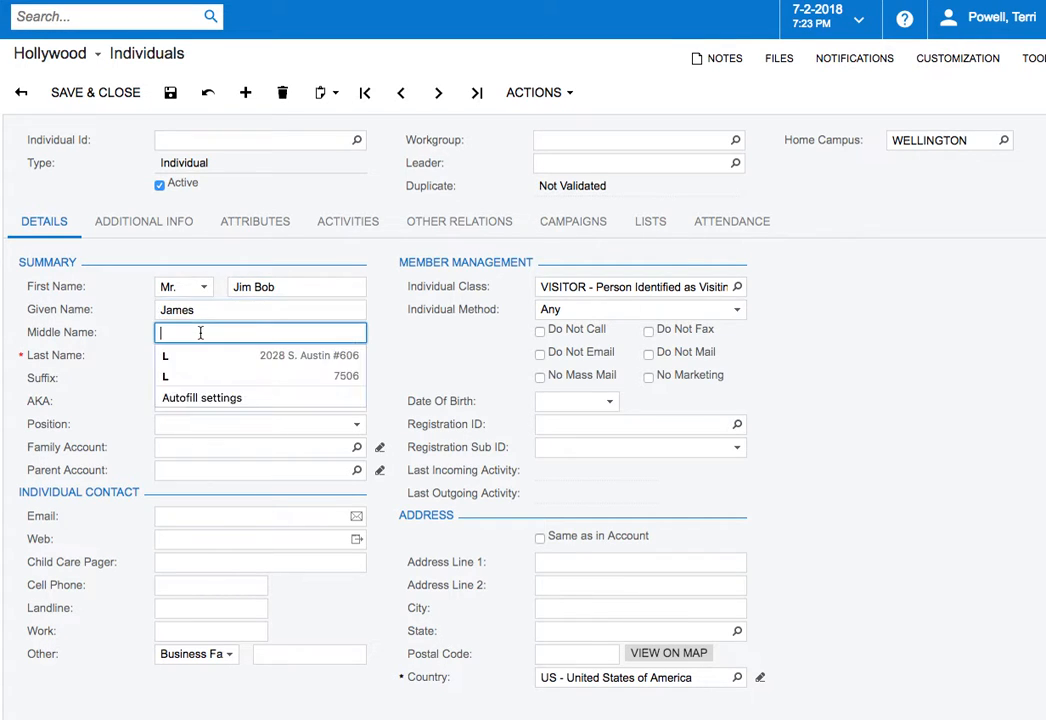
{"action": "type", "text": "Robert"}
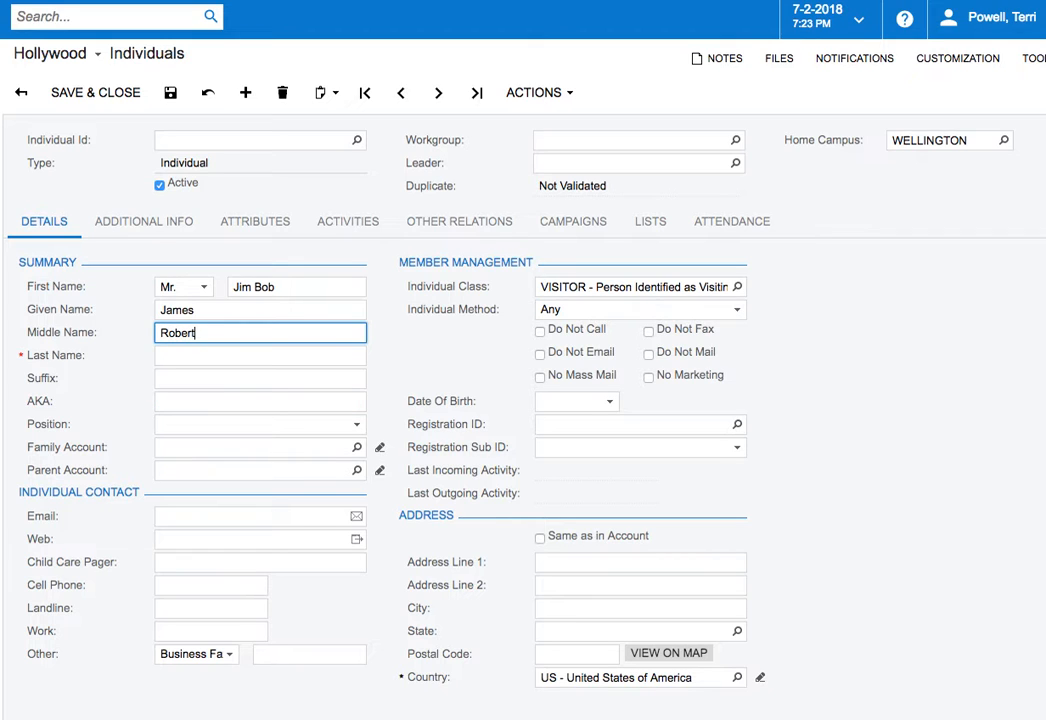
{"action": "left_click", "coordinate": [208, 355]}
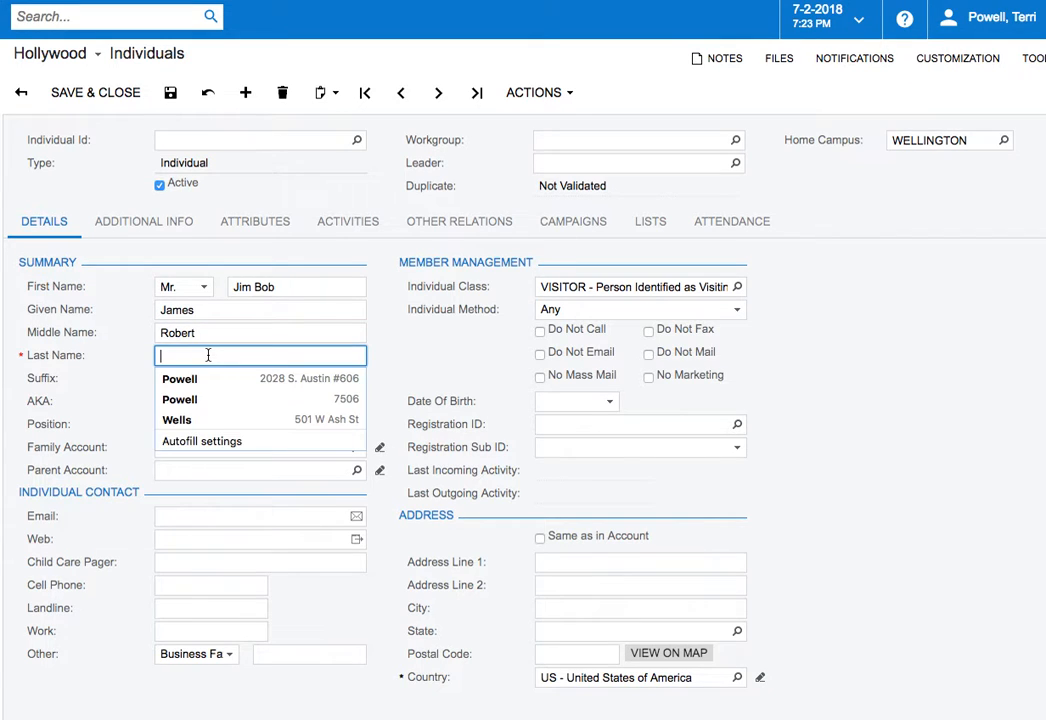
{"action": "type", "text": "Smith"}
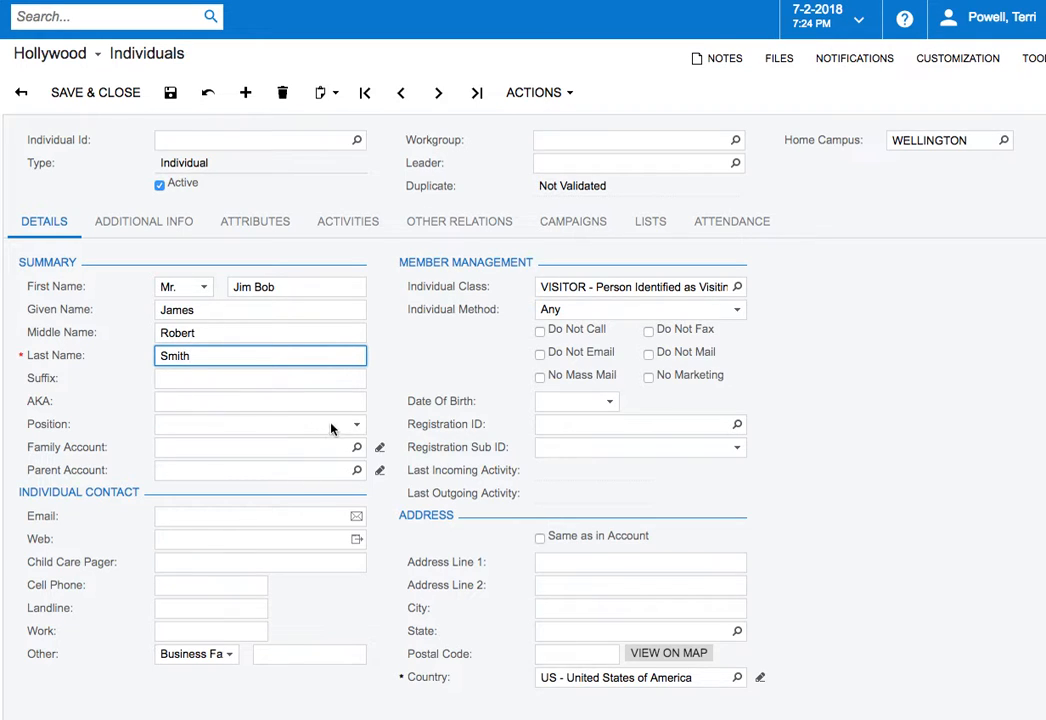
{"action": "left_click", "coordinate": [357, 426]}
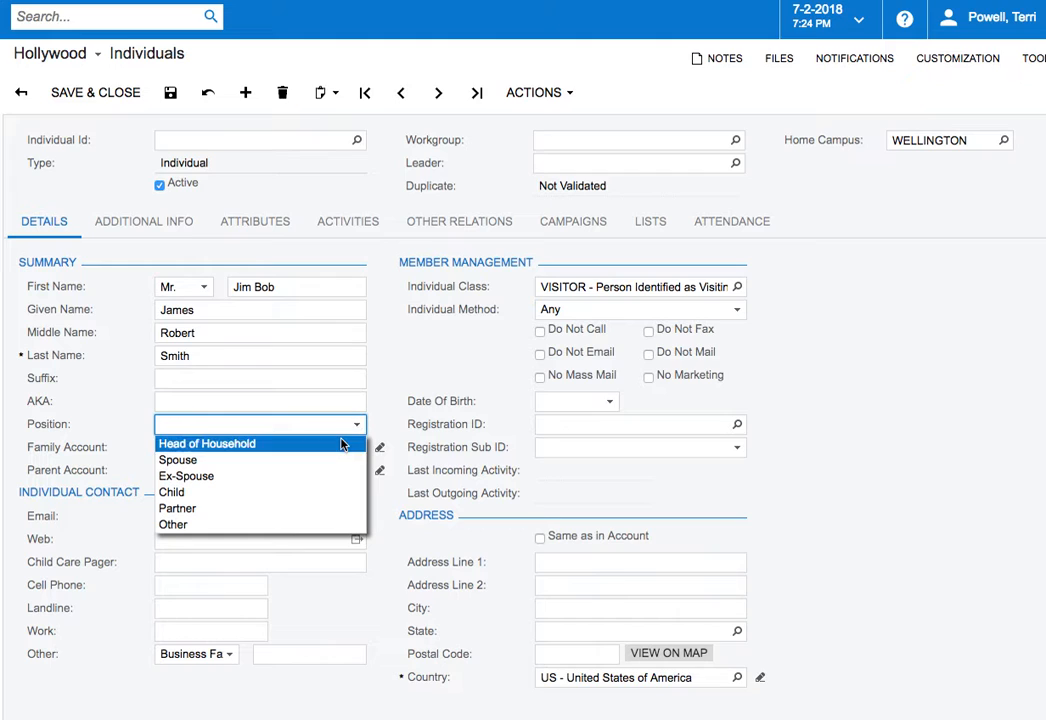
{"action": "left_click", "coordinate": [341, 444]}
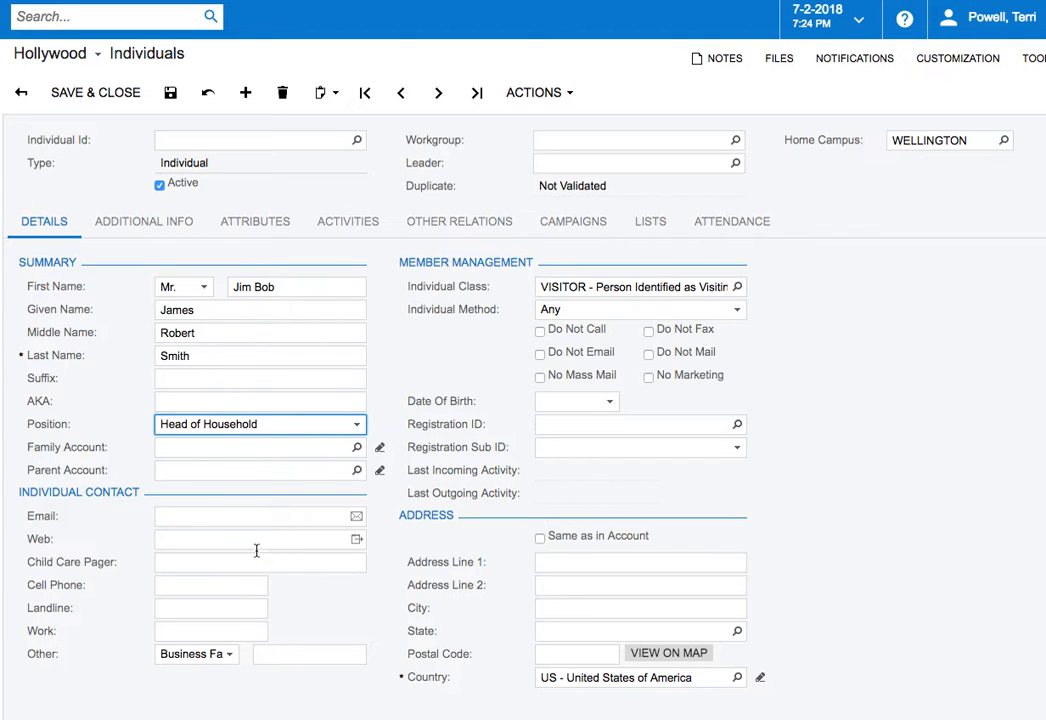
Enter the individual's e-mail address in the contact details
{"action": "left_click", "coordinate": [225, 521]}
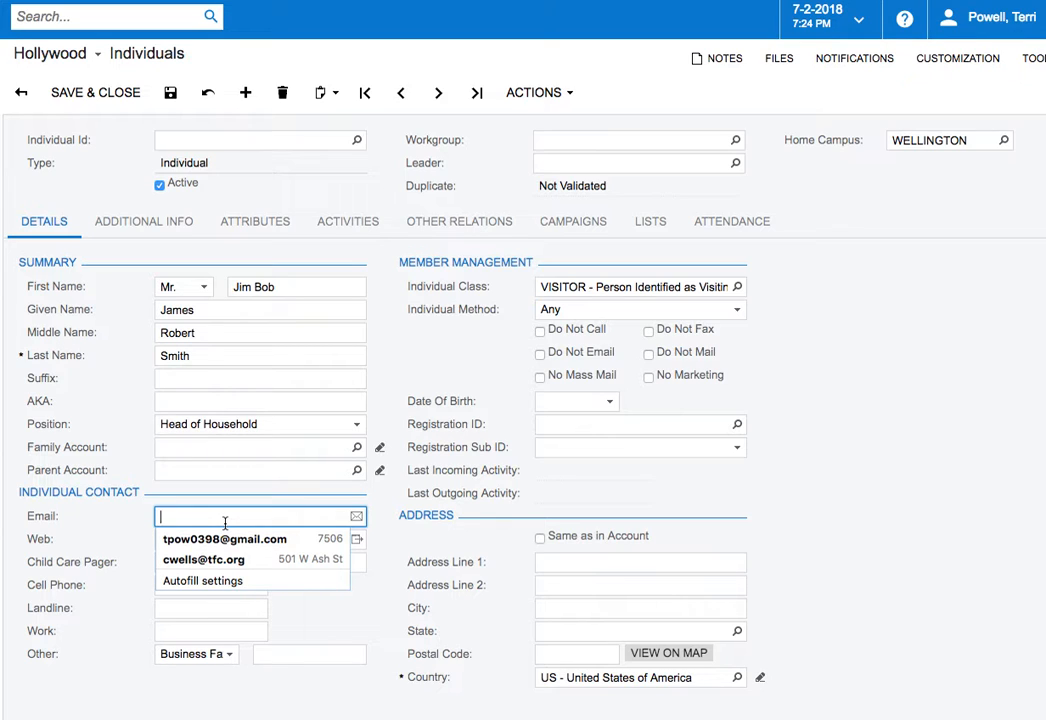
{"action": "type", "text": "ert@"}
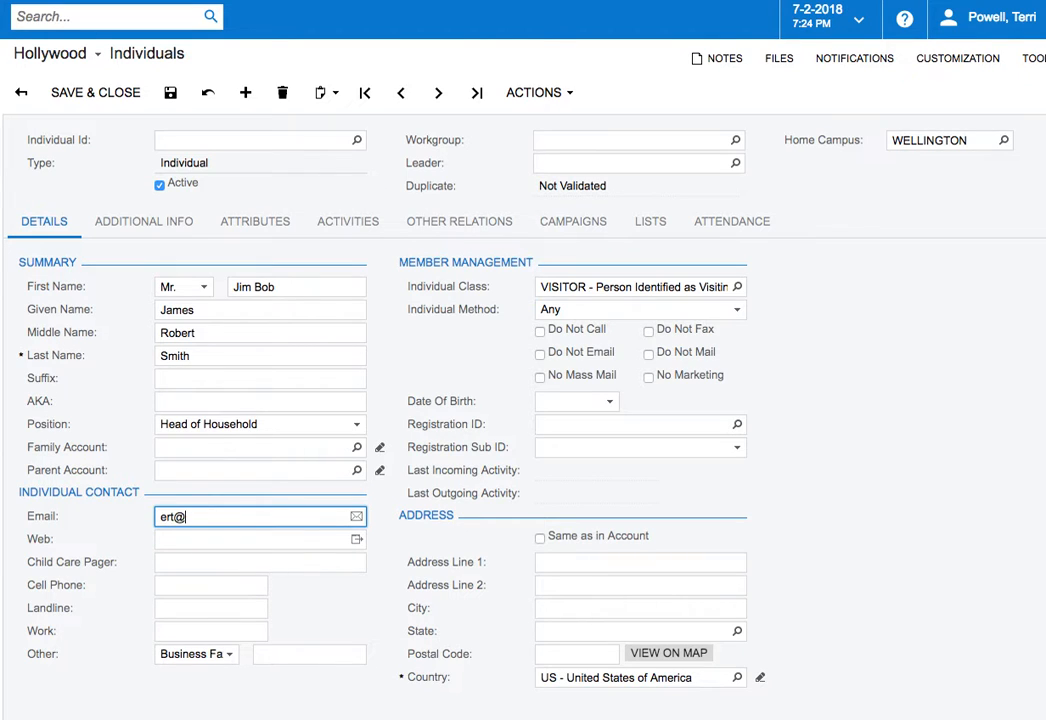
{"action": "type", "text": "ert.com"}
Enter the individual's cell phone number in the contact details
{"action": "left_click", "coordinate": [193, 588]}
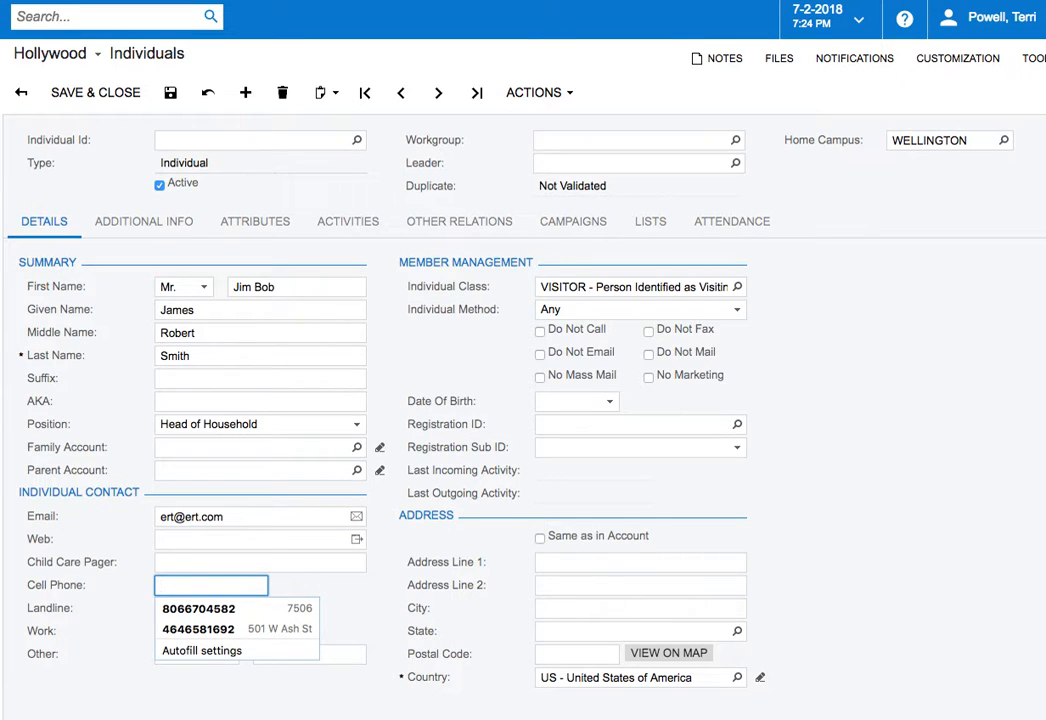
{"action": "type", "text": "3"}
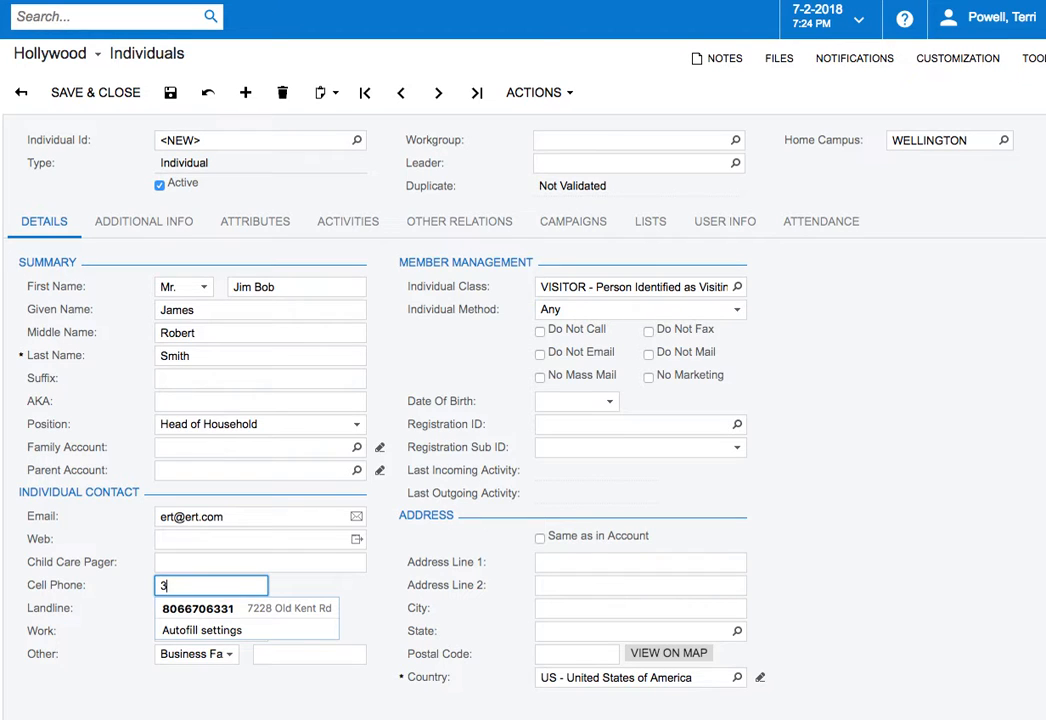
{"action": "key", "text": "BackSpace"}
{"action": "type", "text": "1"}
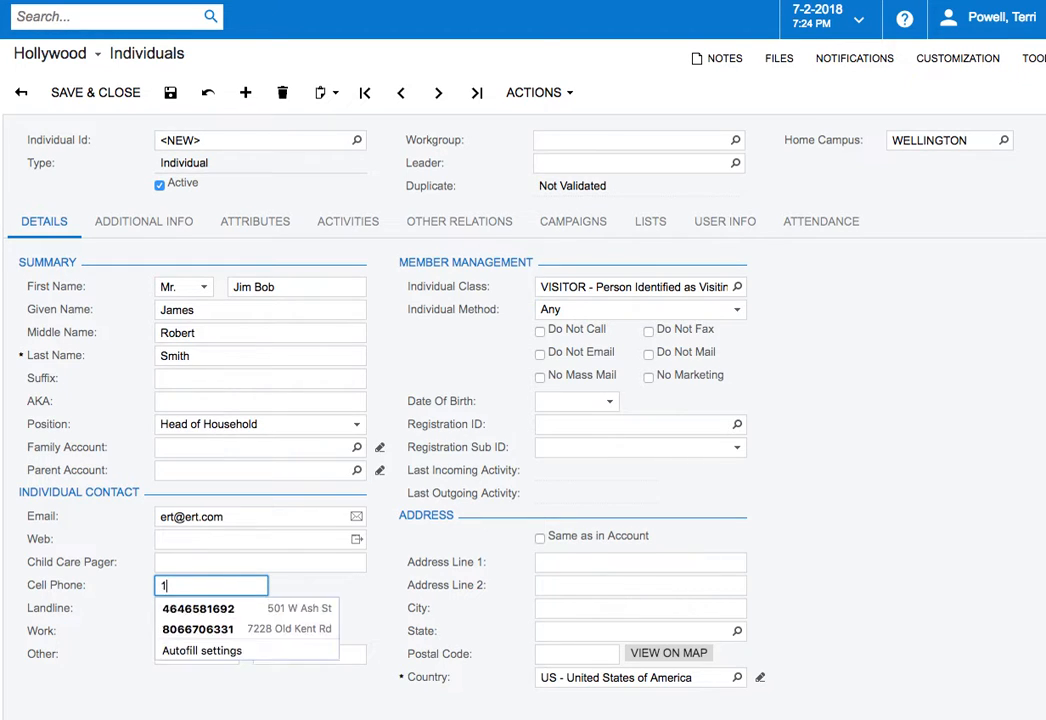
{"action": "type", "text": "23."}
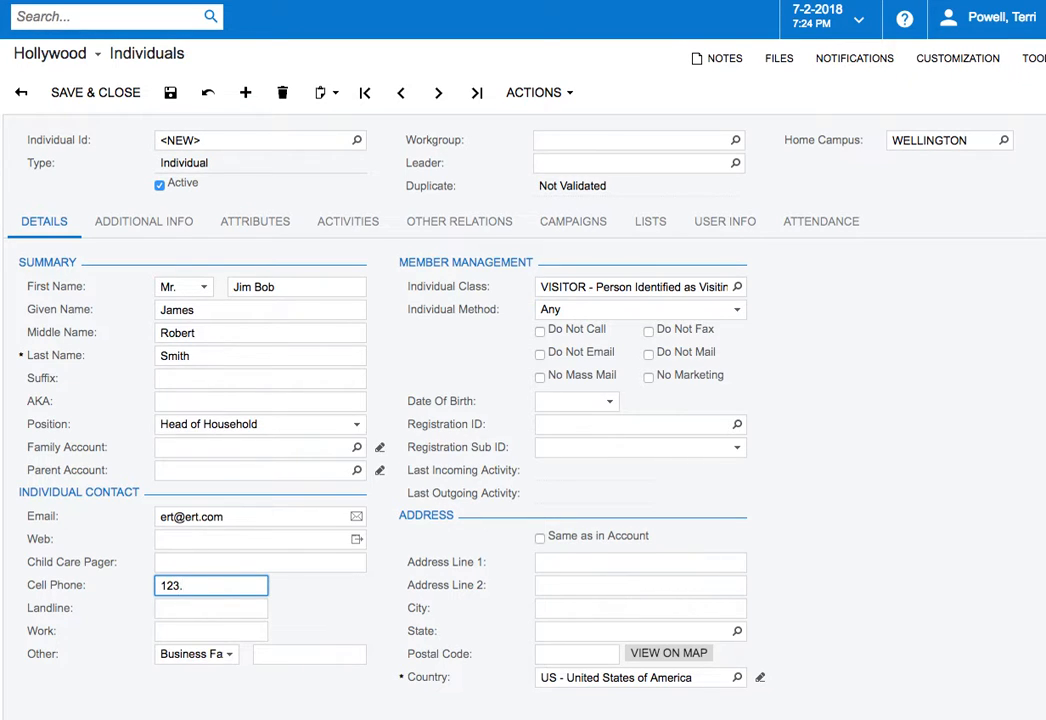
{"action": "type", "text": "123.1234"}
Change the individual class to MEMBER, the class for people who completed Growth Track 101 and signed a Covenant Card
{"action": "left_click", "coordinate": [736, 287]}
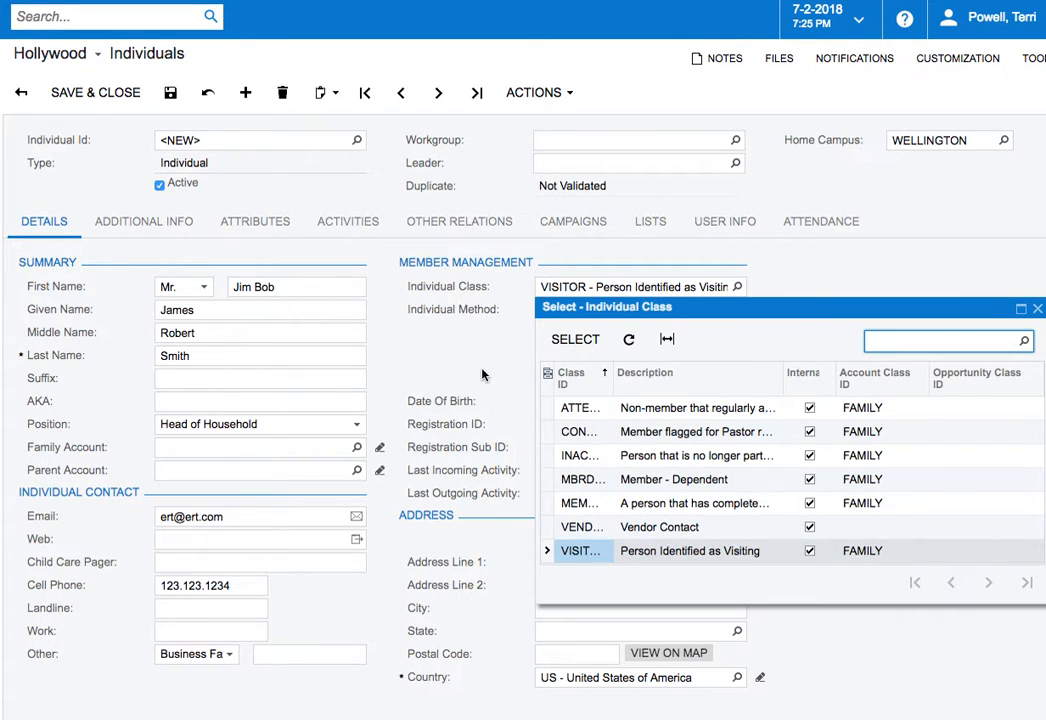
{"action": "double_click", "coordinate": [690, 503]}
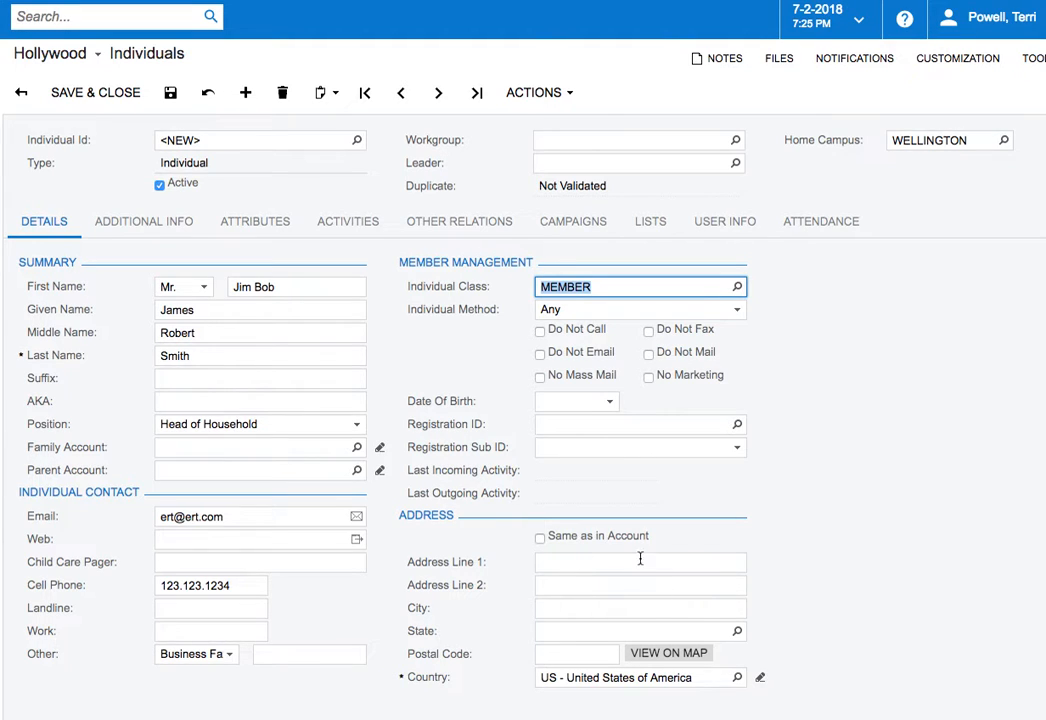
{"action": "left_click", "coordinate": [540, 537]}
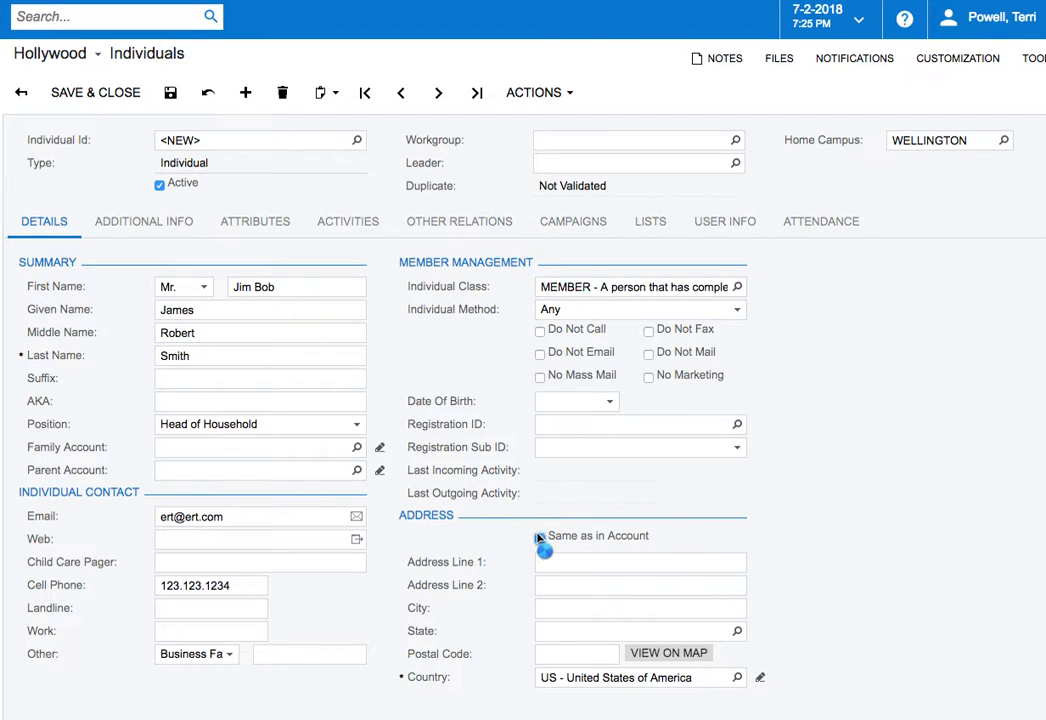
{"action": "left_click", "coordinate": [404, 532]}
{"action": "left_click", "coordinate": [540, 537]}
Save the new individual record
{"action": "left_click", "coordinate": [169, 93]}
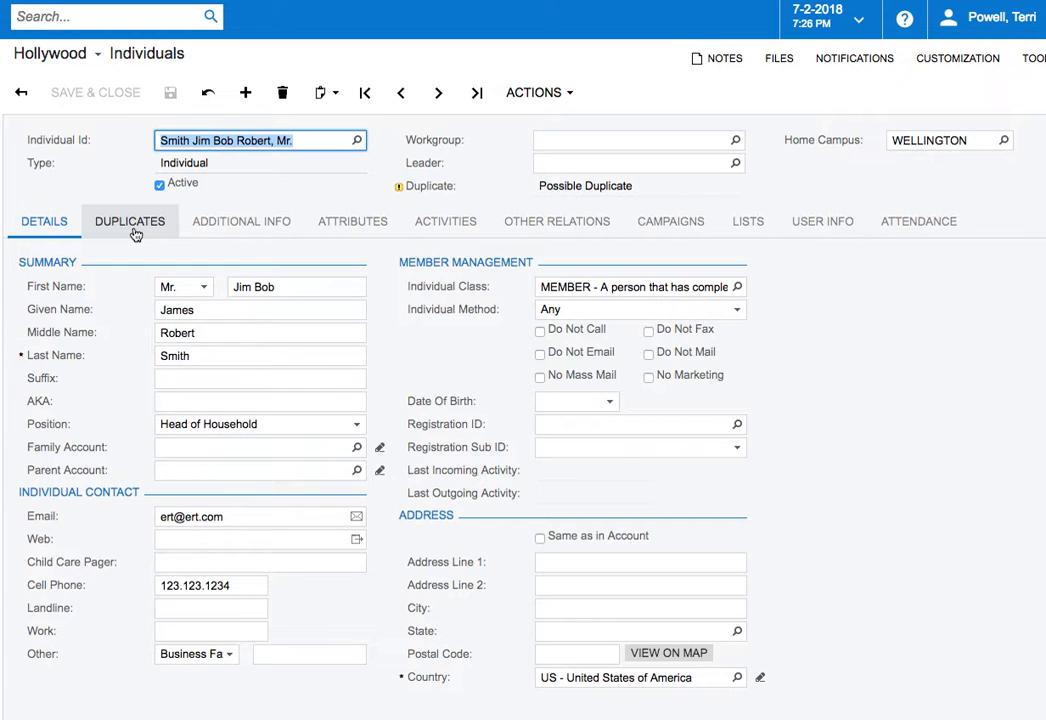
Set the individual's marital status to Married and enter the spouse's full name in the additional information
{"action": "left_click", "coordinate": [230, 238]}
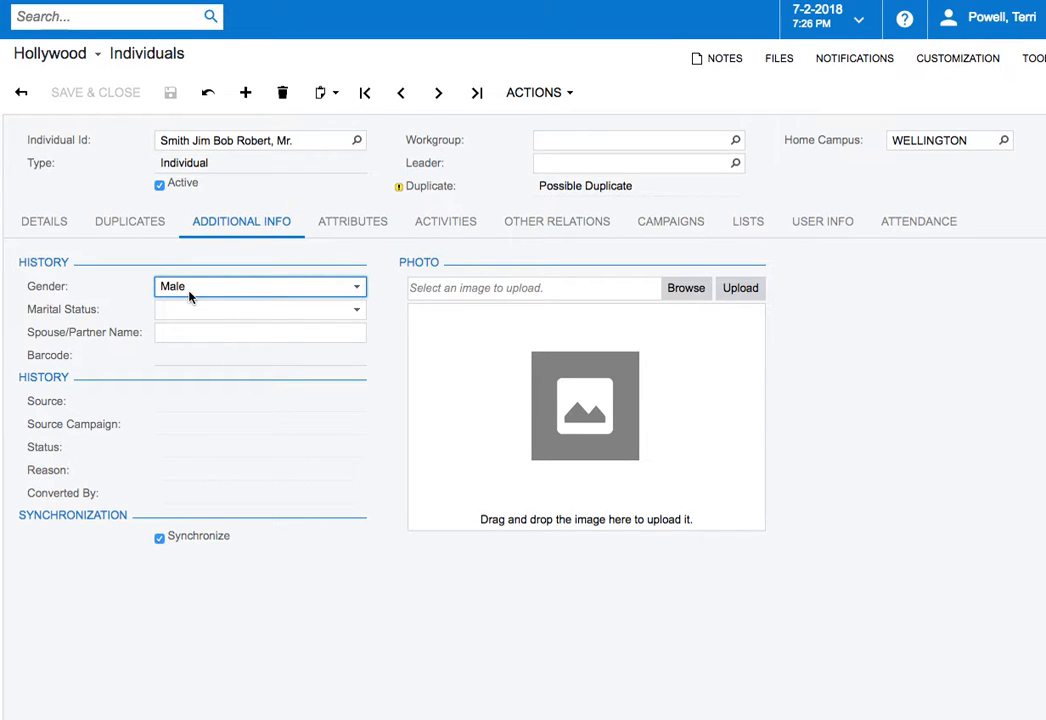
{"action": "left_click", "coordinate": [45, 224]}
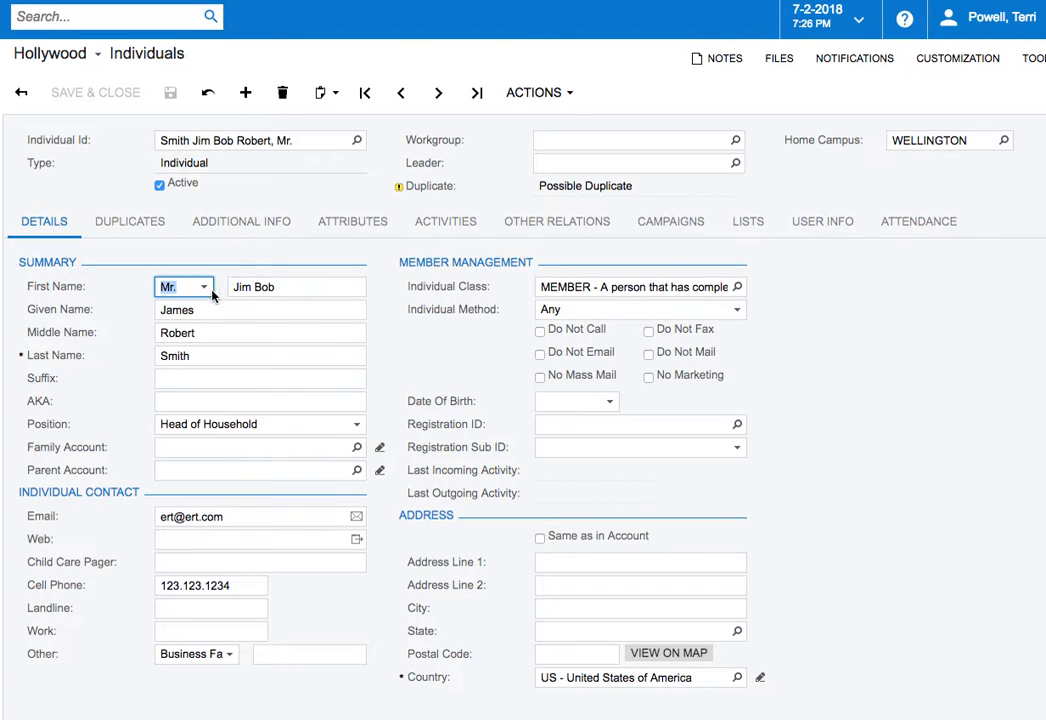
{"action": "left_click", "coordinate": [210, 228]}
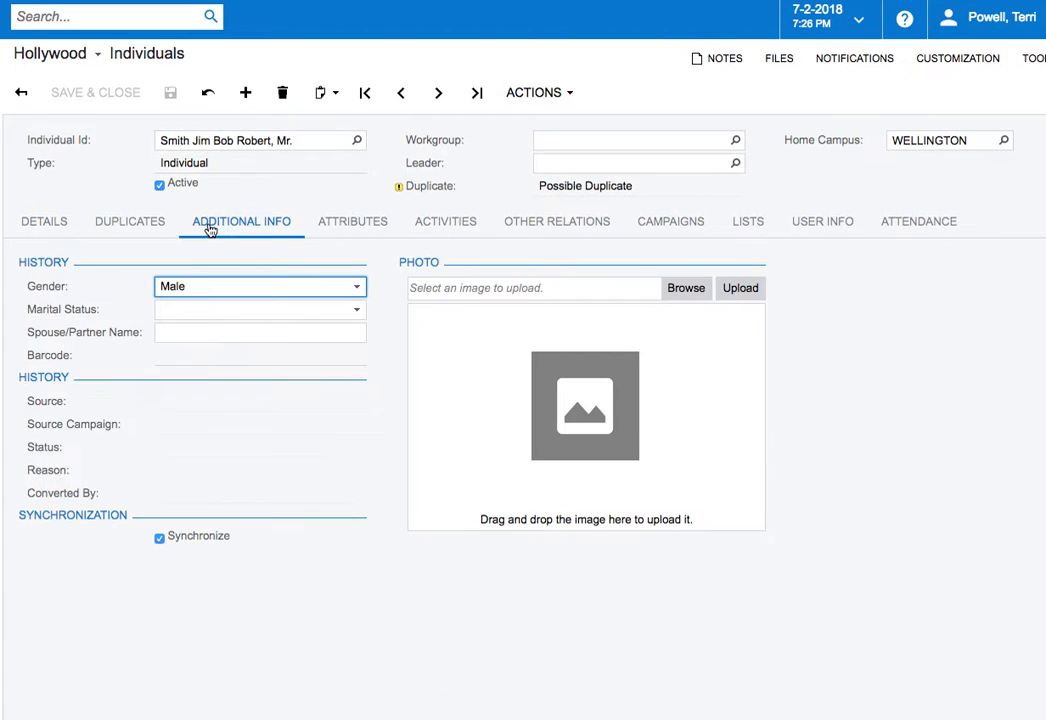
{"action": "left_click", "coordinate": [356, 313]}
{"action": "left_click", "coordinate": [353, 345]}
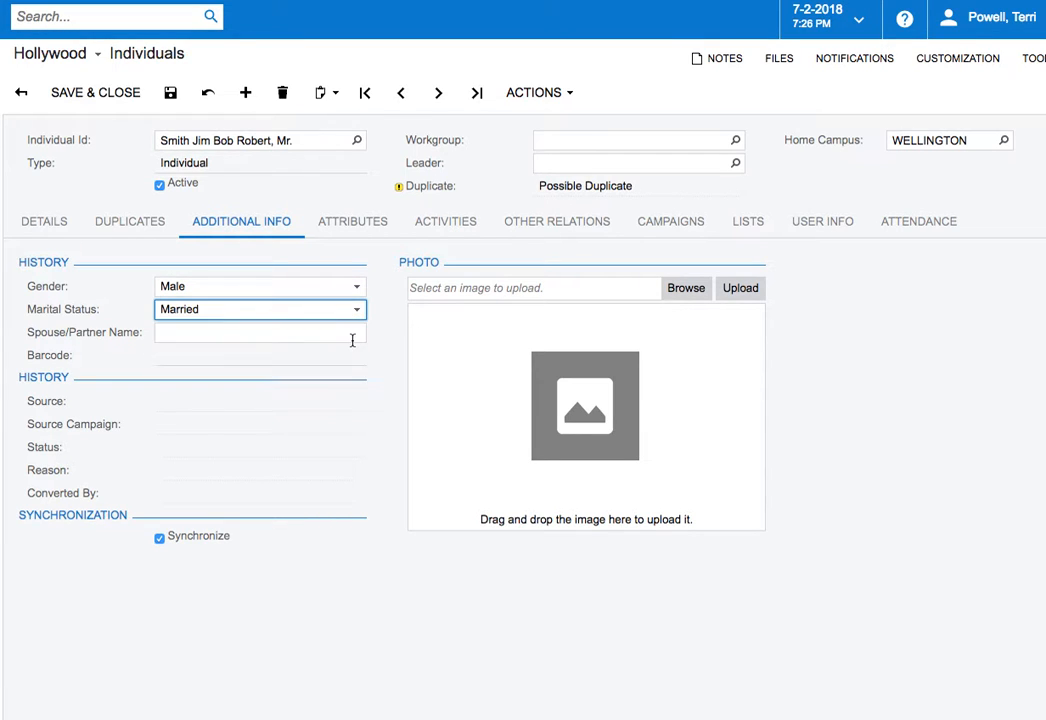
{"action": "left_click", "coordinate": [352, 338]}
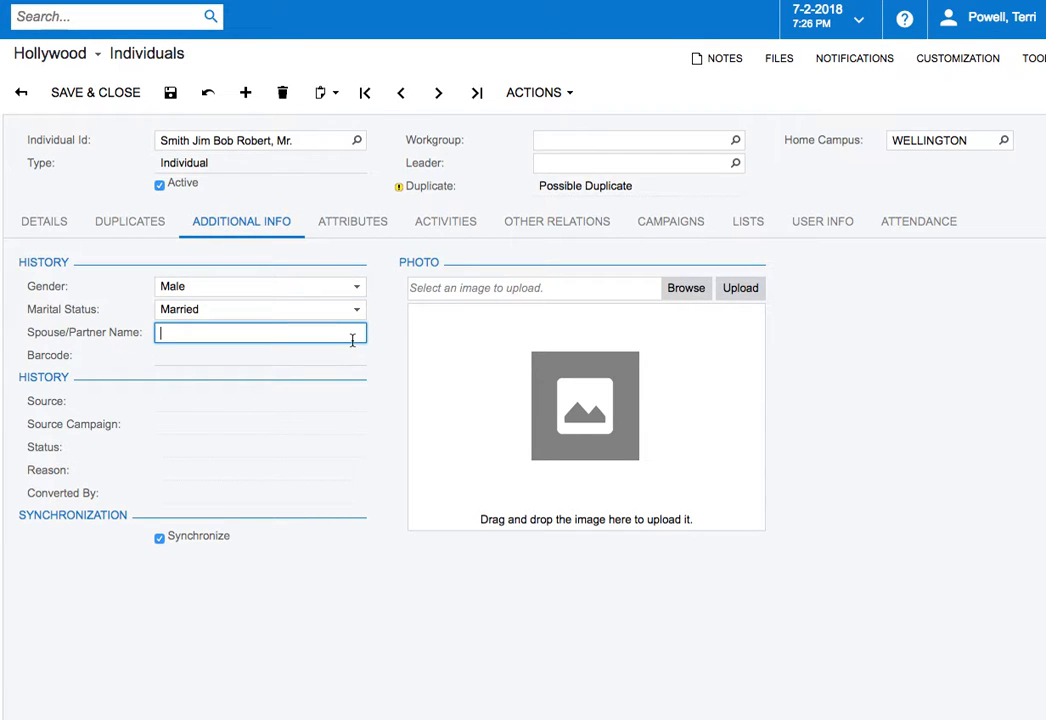
Check the individual's list of possible duplicate records, and return to the main details
{"action": "left_click", "coordinate": [51, 226]}
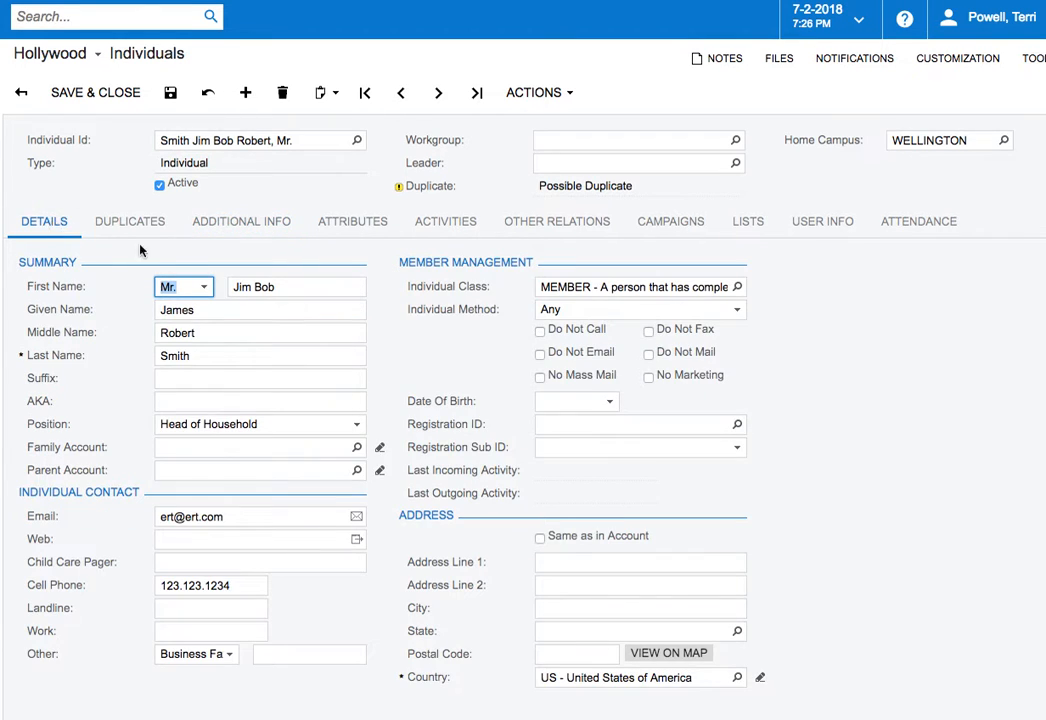
{"action": "left_click", "coordinate": [146, 236]}
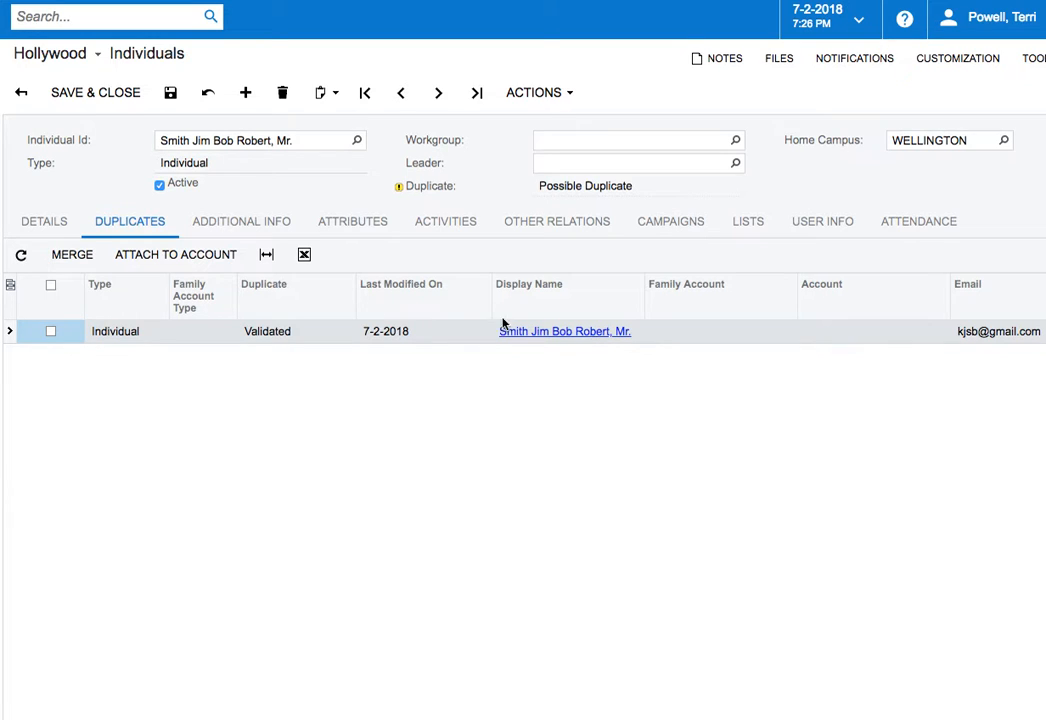
{"action": "left_click", "coordinate": [45, 222]}
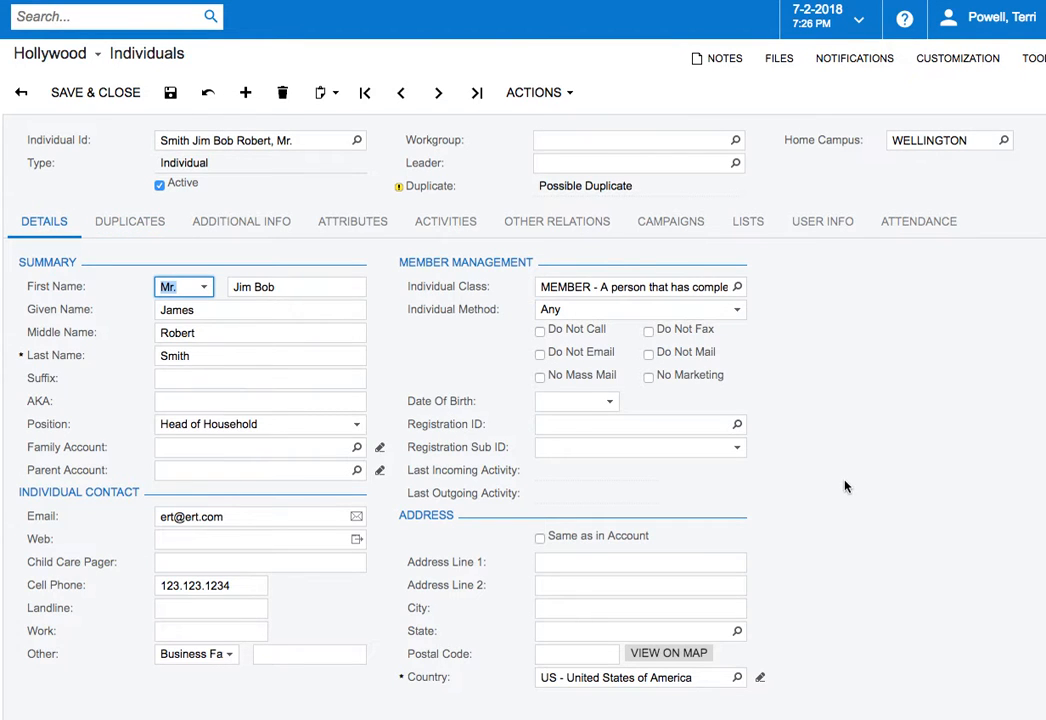